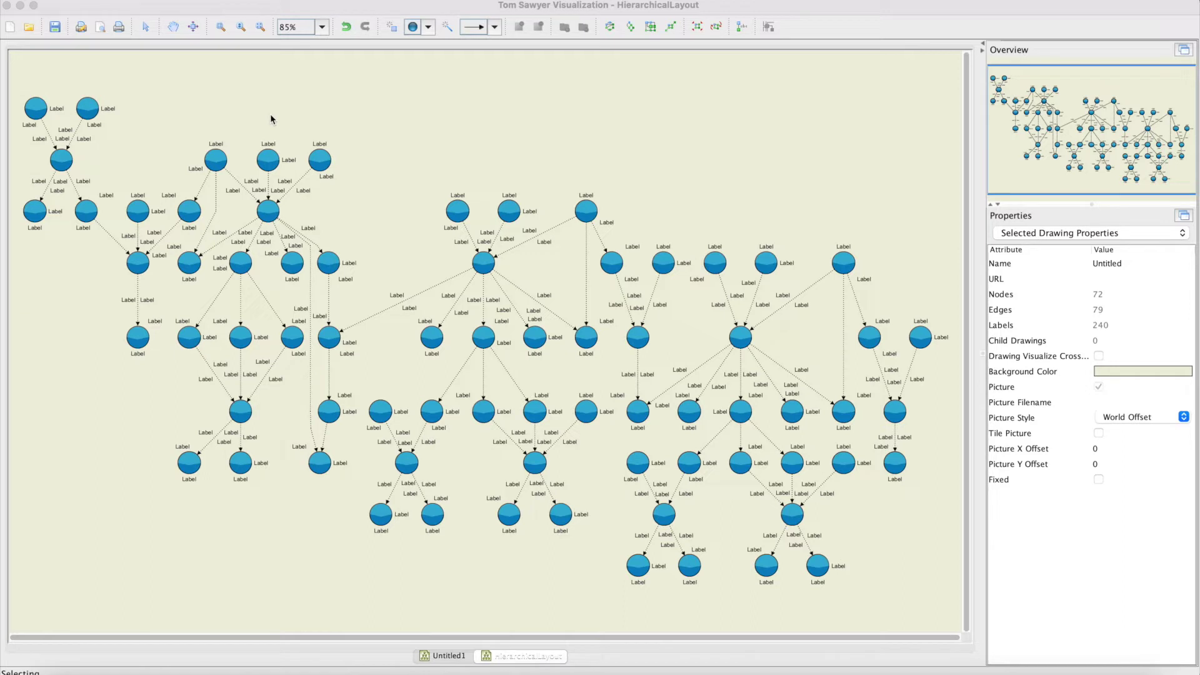
- Select the whole graph, paste a duplicate, and drag it below and right of the original
left_click(147, 26)
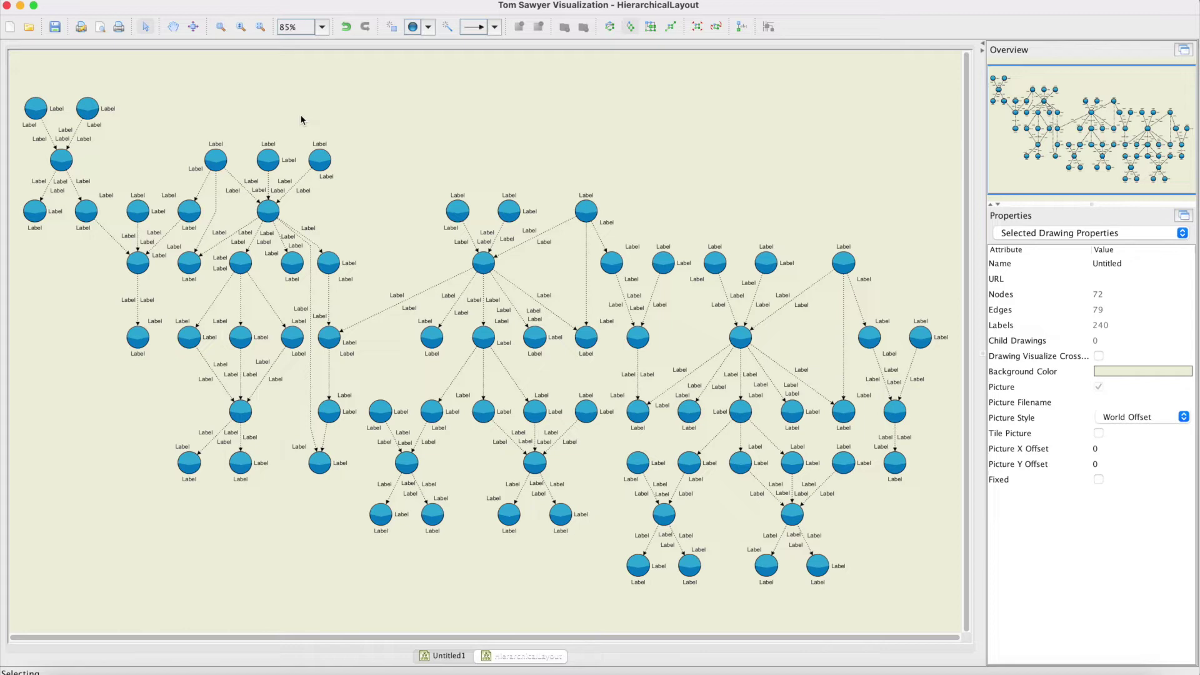
key("super+a")
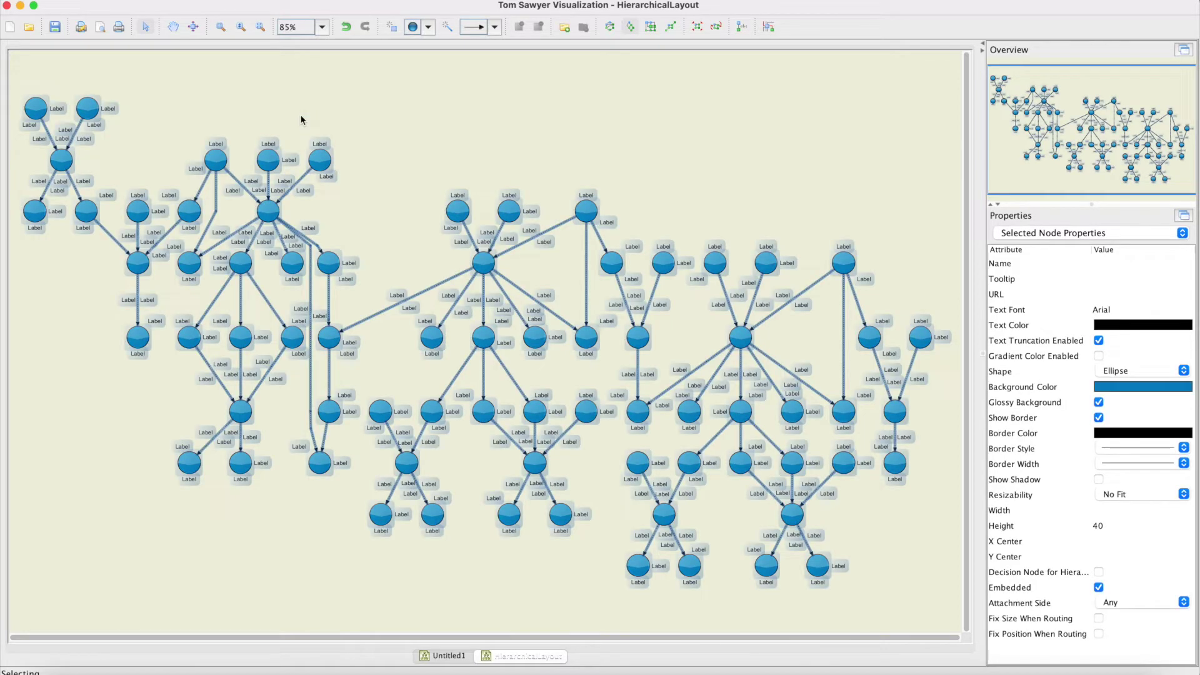
key("super+v")
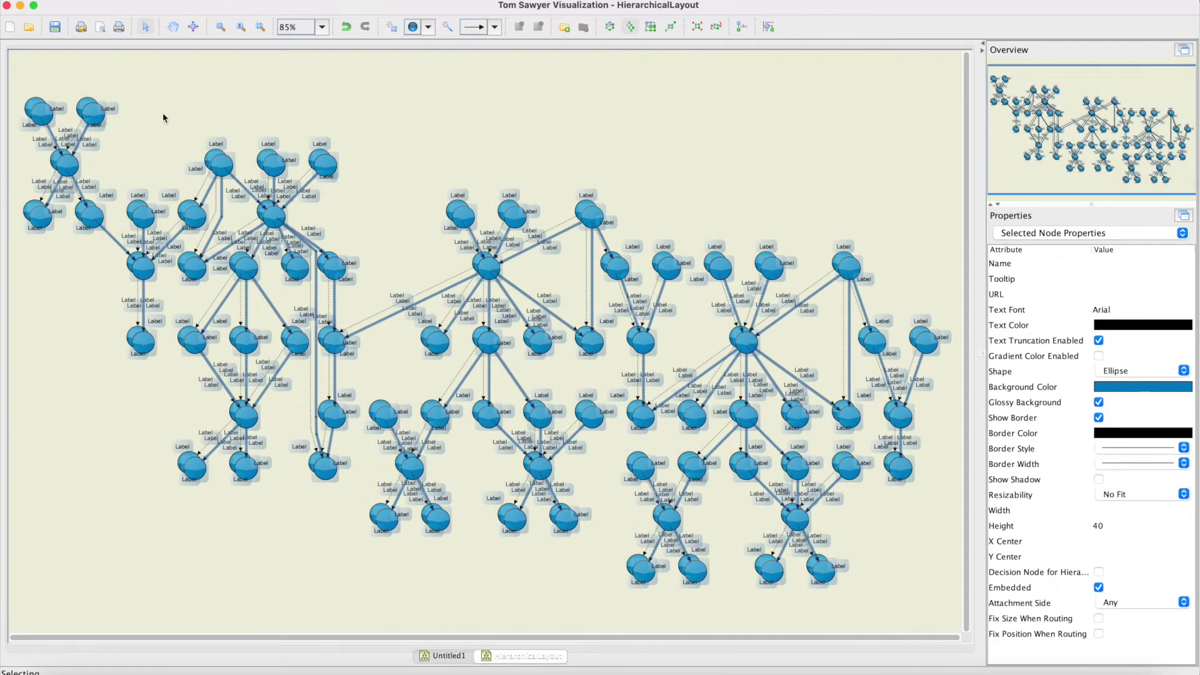
left_click_drag(100, 122, 385, 609)
- Draw three directed edges from nodes in the original graph to nodes in its copy
left_click(446, 28)
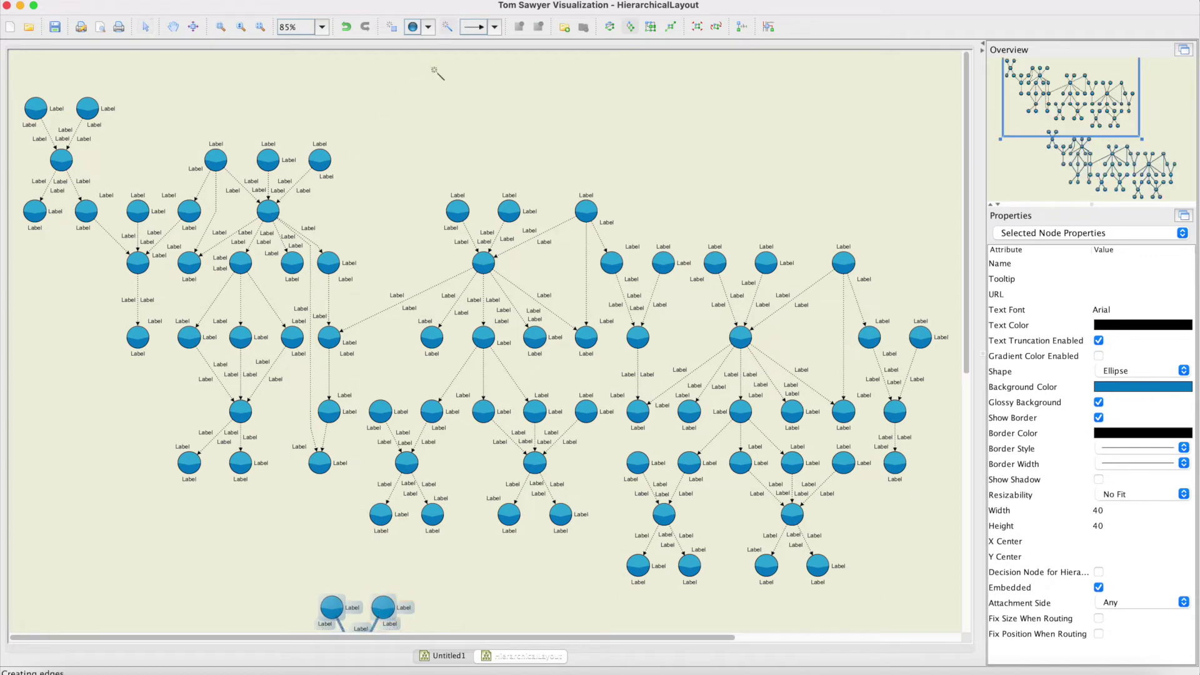
left_click(379, 515)
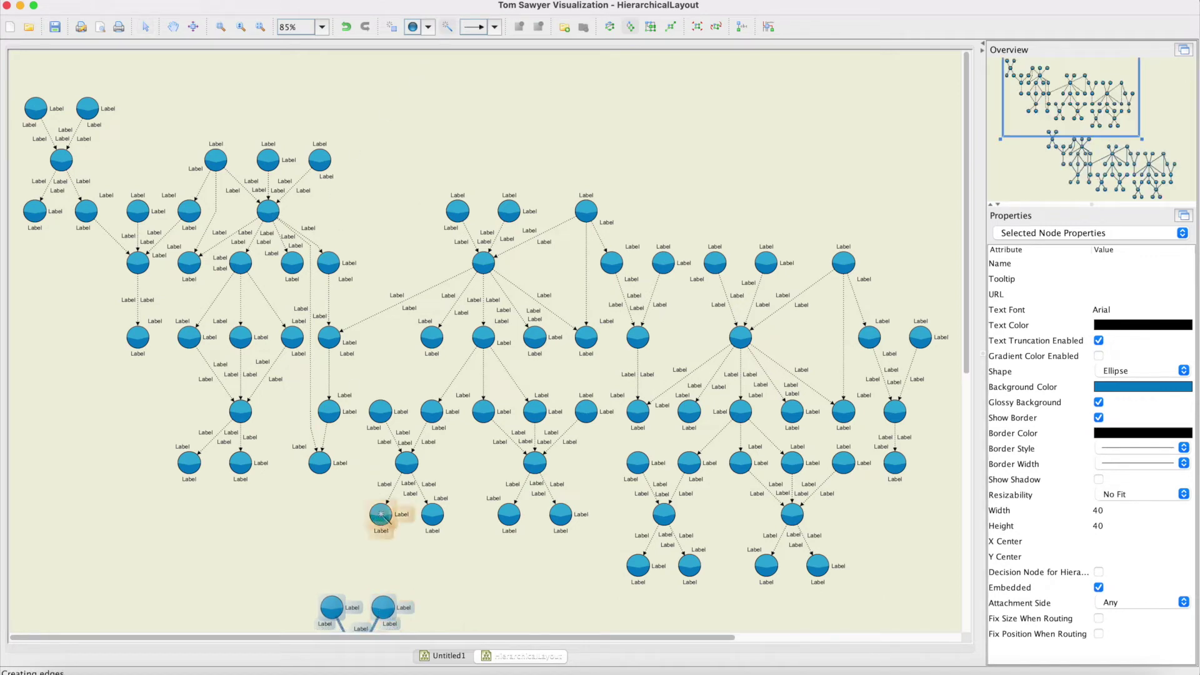
left_click(384, 607)
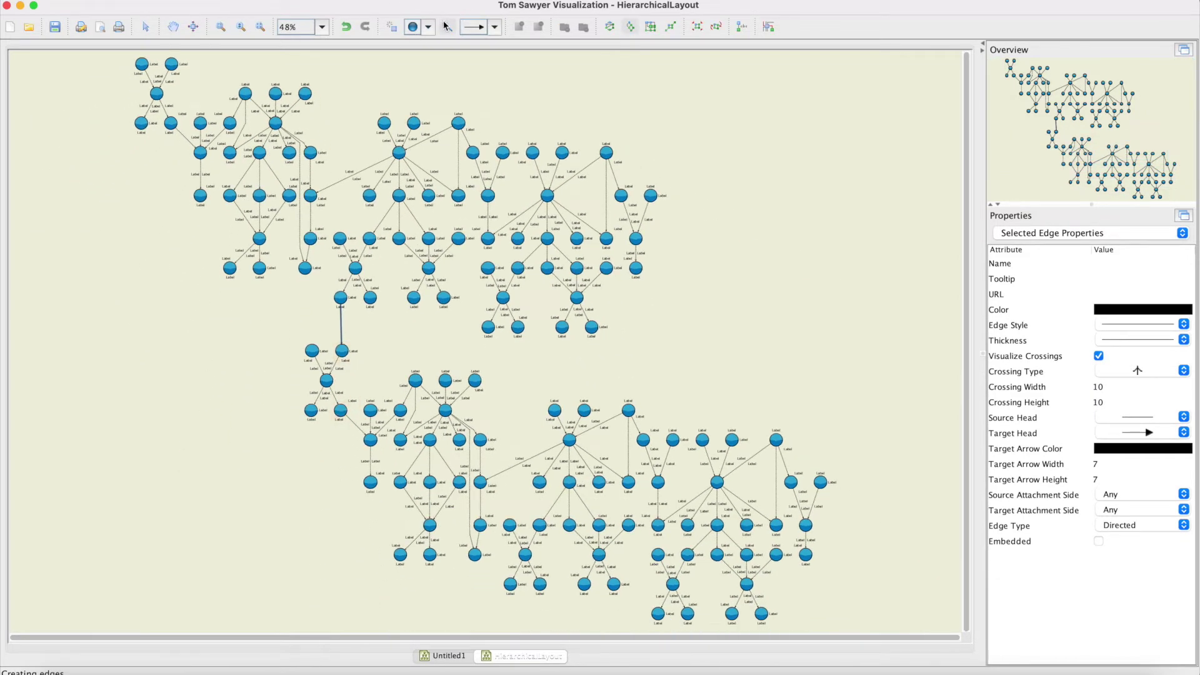
left_click(562, 327)
left_click(555, 409)
left_click(562, 327)
left_click(585, 411)
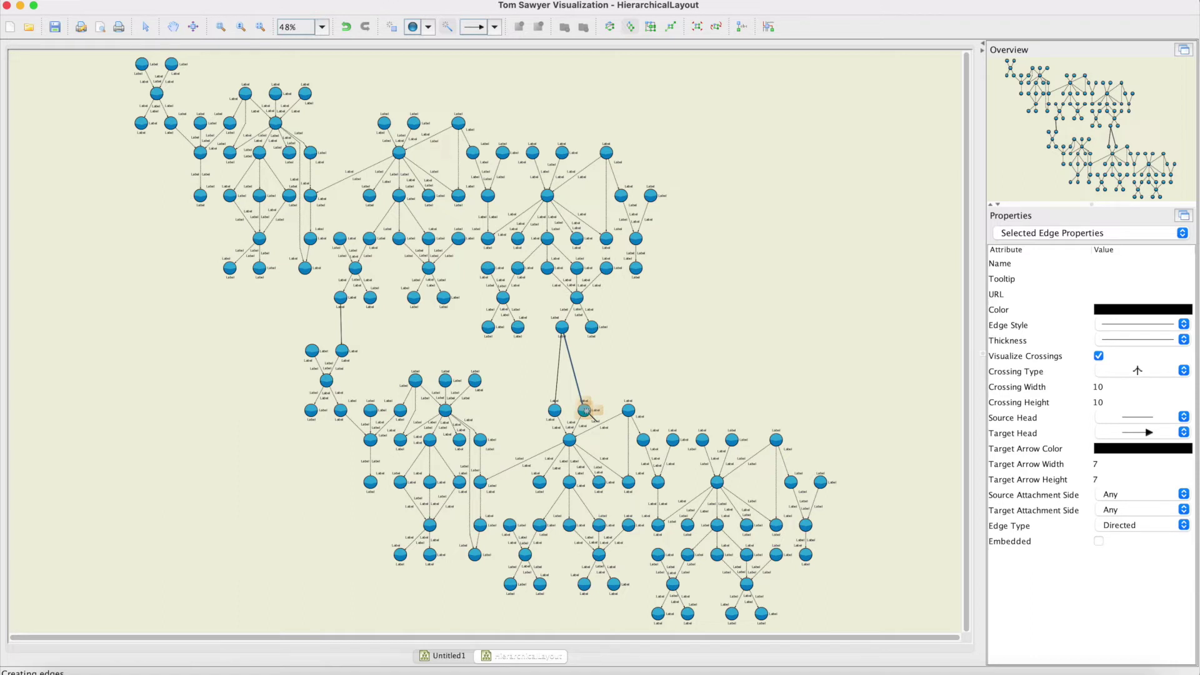
left_click(585, 410)
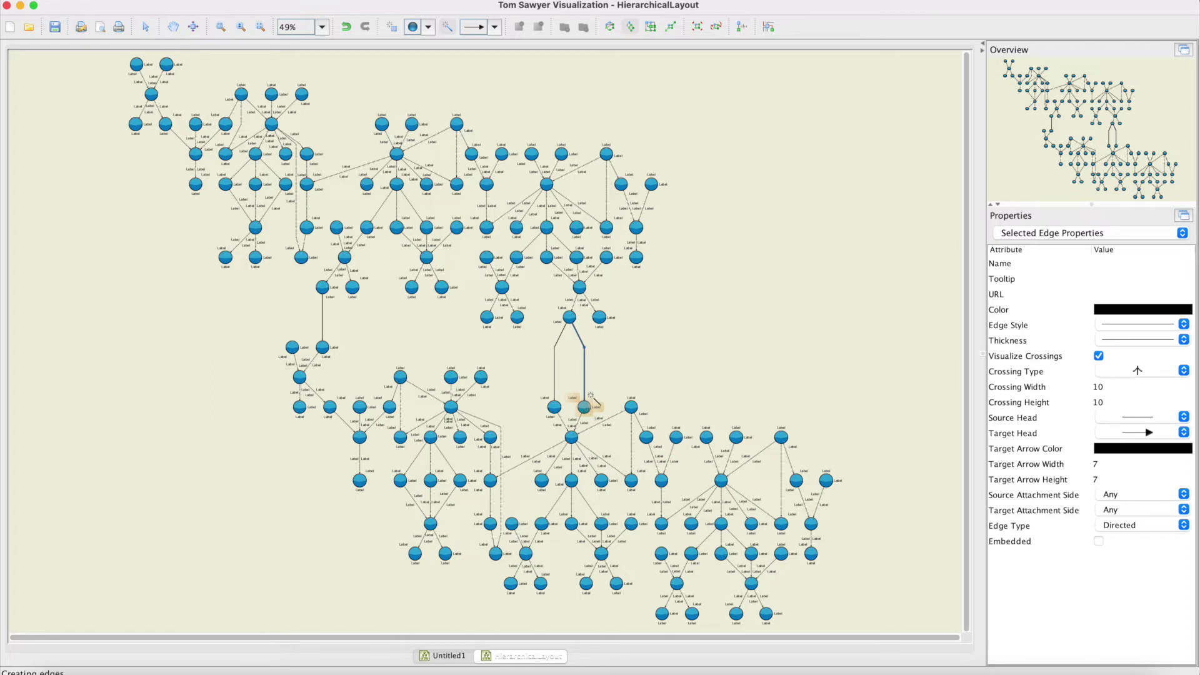
left_click(347, 1)
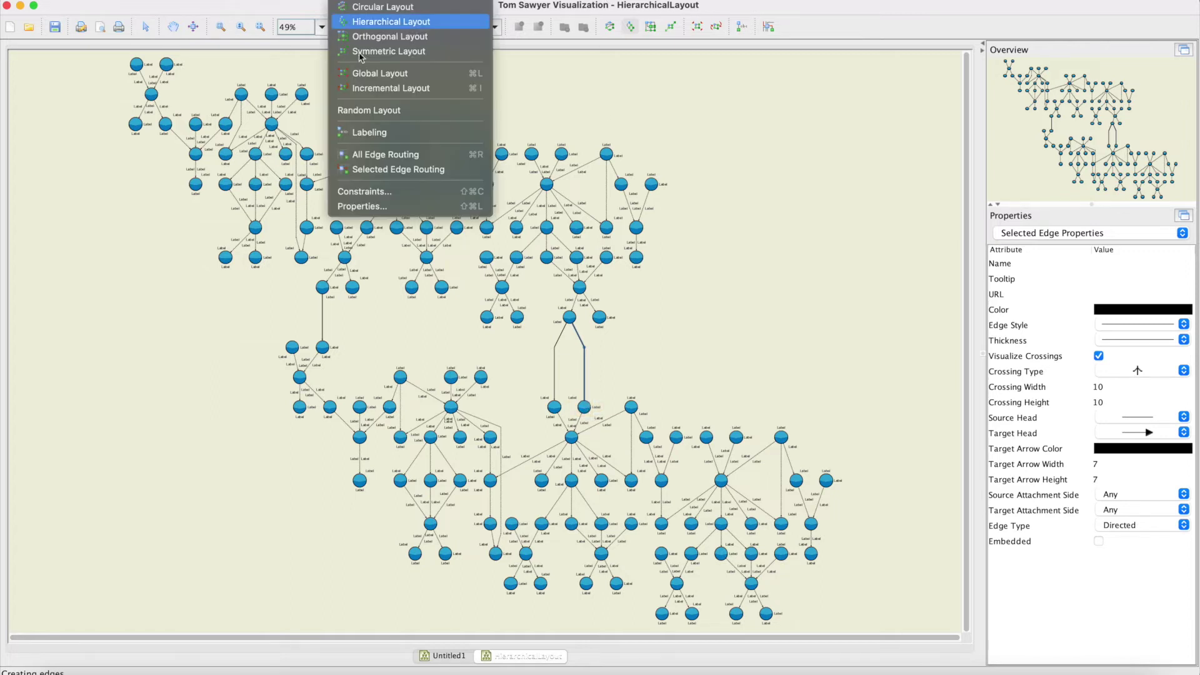
- Set layout orientation to Left To Right with Orthogonal routing, then run the hierarchical layout
left_click(380, 211)
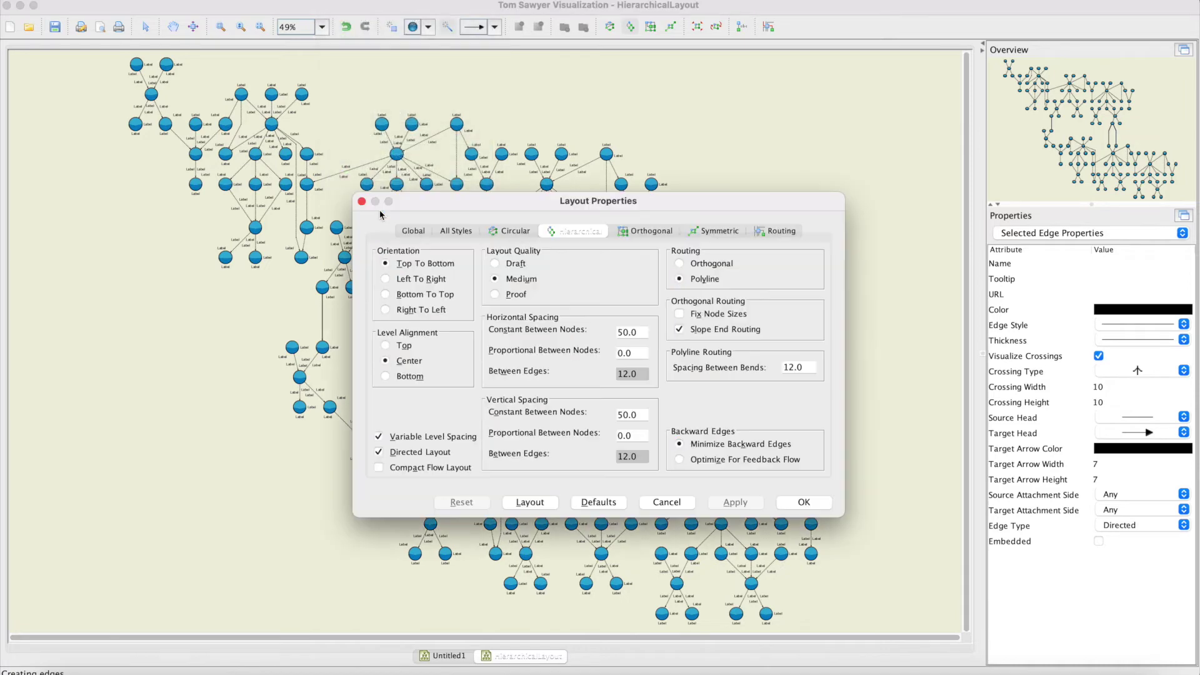
left_click(386, 279)
left_click(680, 264)
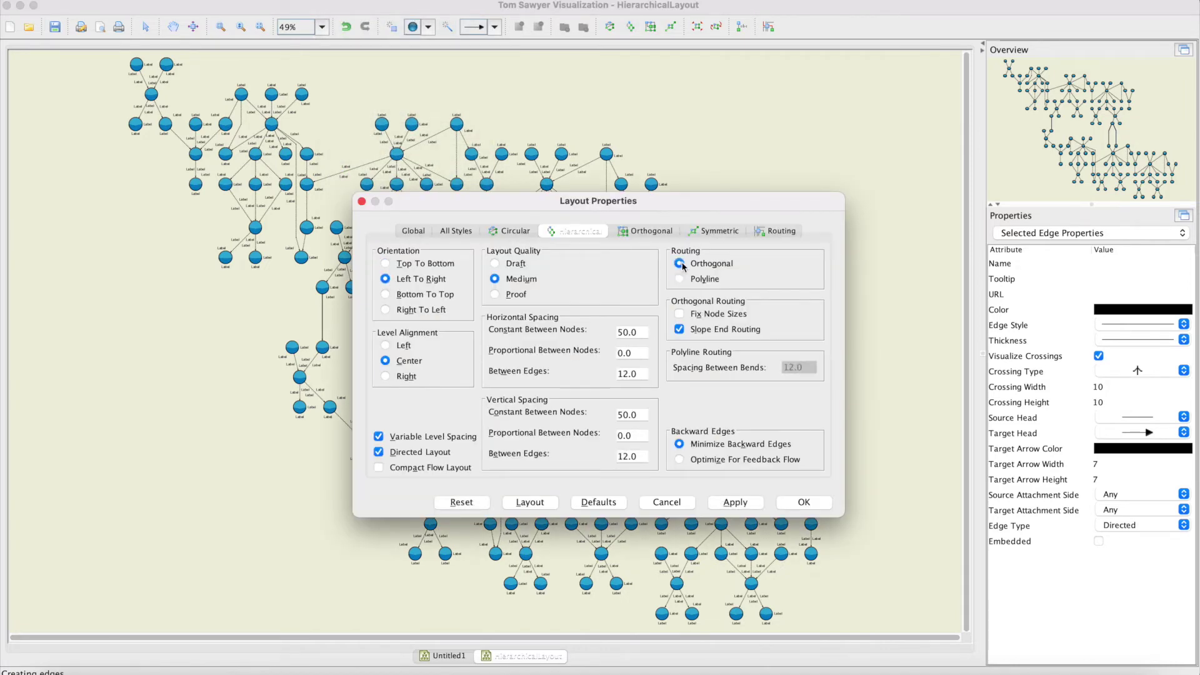
left_click(813, 503)
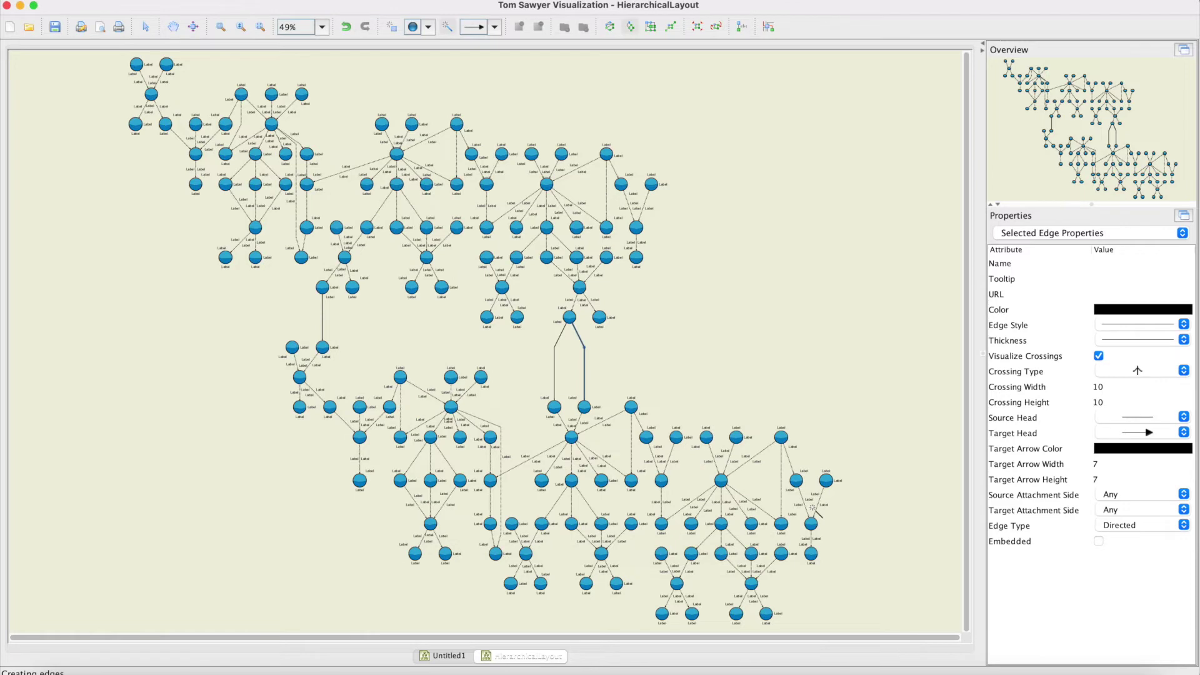
left_click(632, 26)
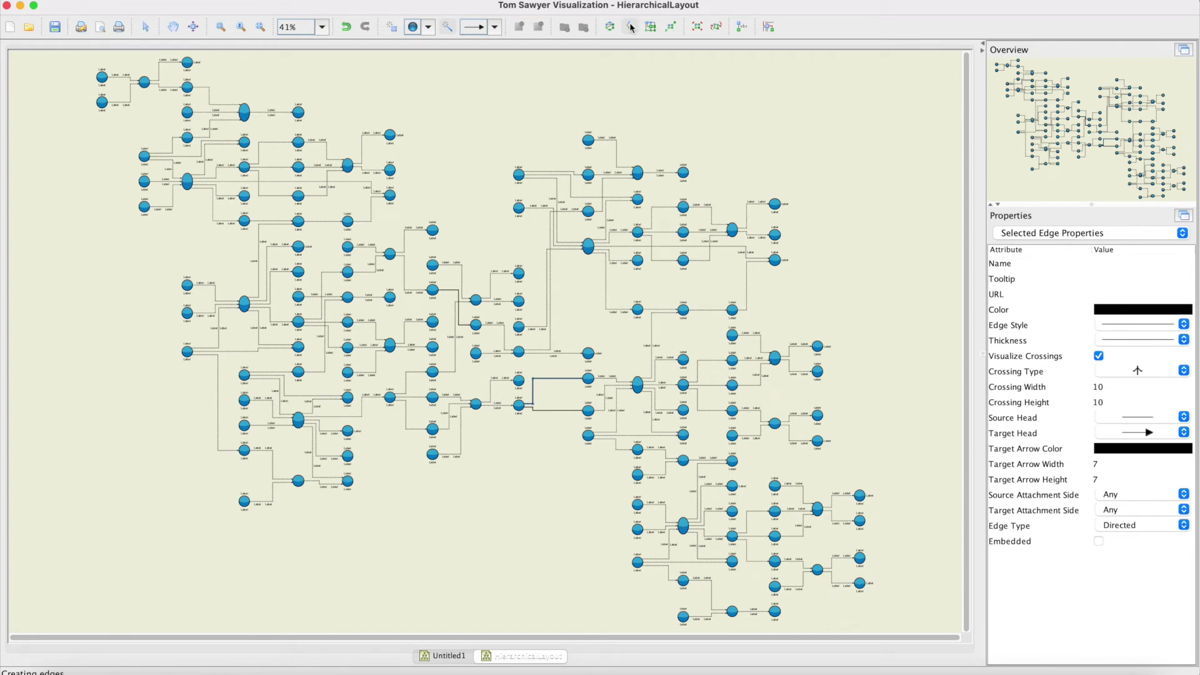
key("super+a")
- Paste another copy of the laid-out graph and move it off to the right
left_click(630, 27)
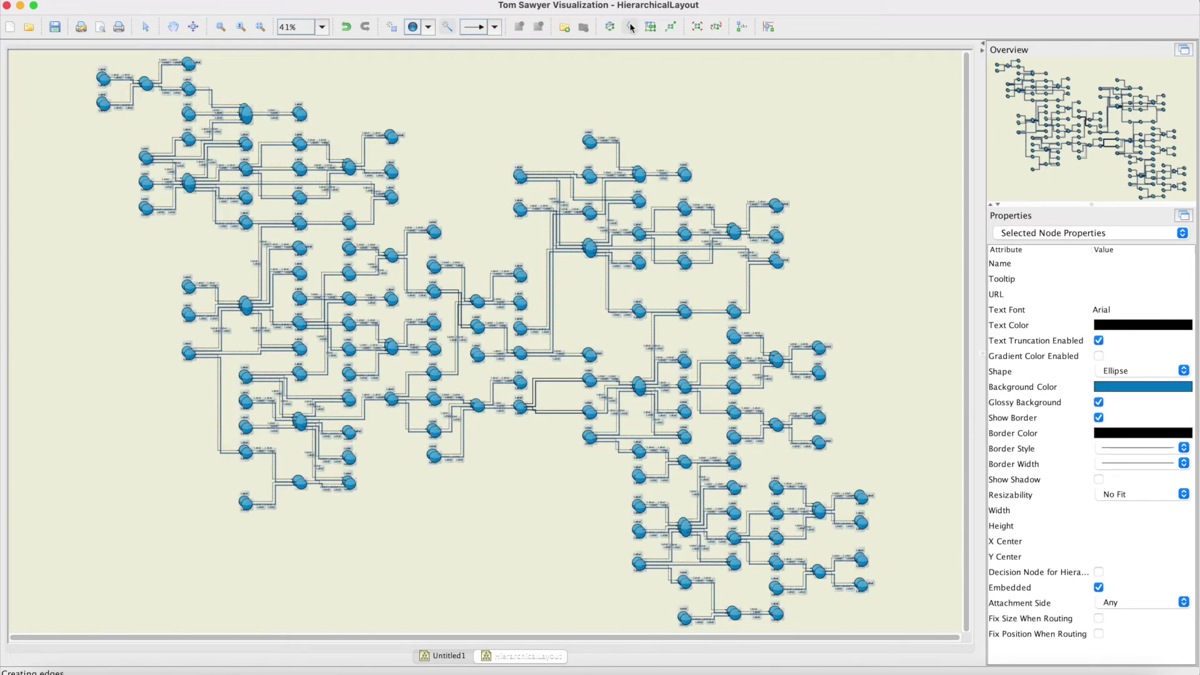
left_click(145, 27)
left_click_drag(104, 84, 898, 213)
- Connect the left graph to the right copy with three directed edges, then fit the view
left_click(448, 29)
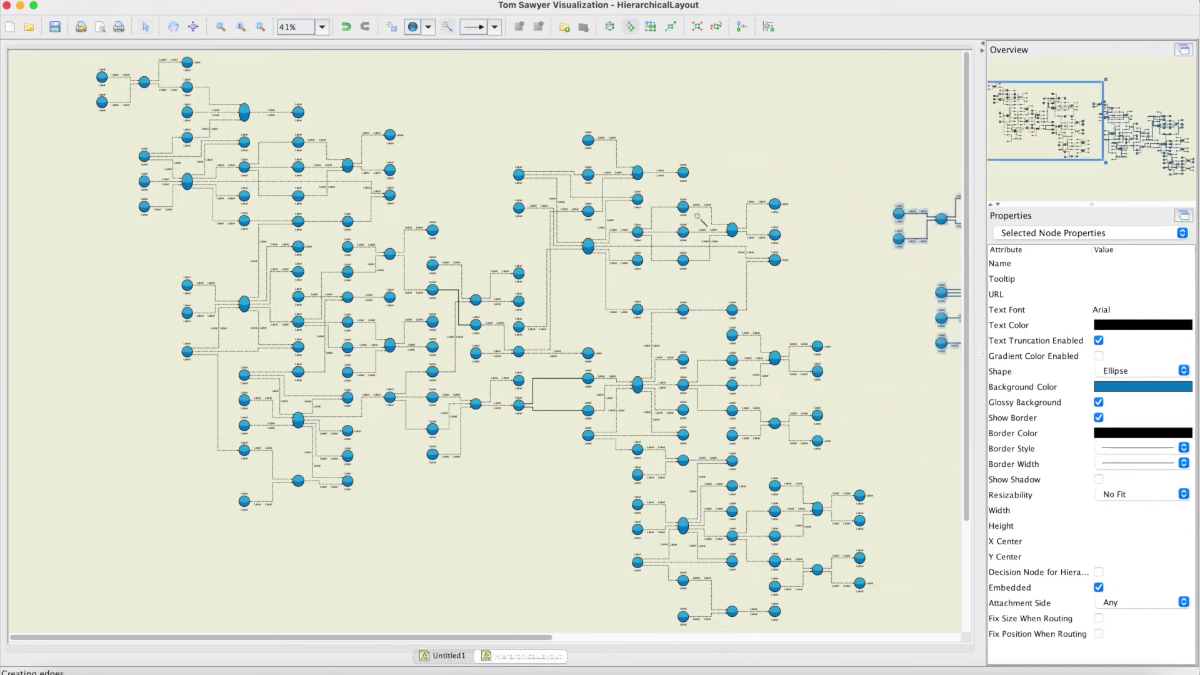
left_click(775, 204)
left_click(898, 214)
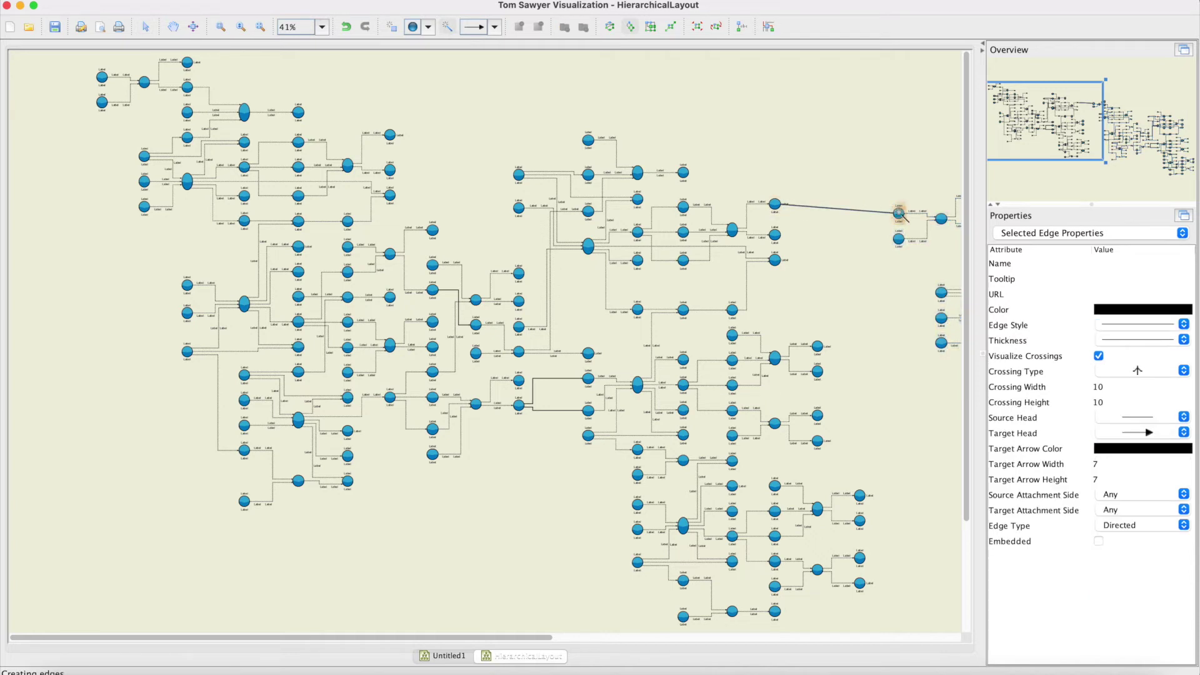
left_click(775, 259)
left_click(898, 239)
left_click(818, 347)
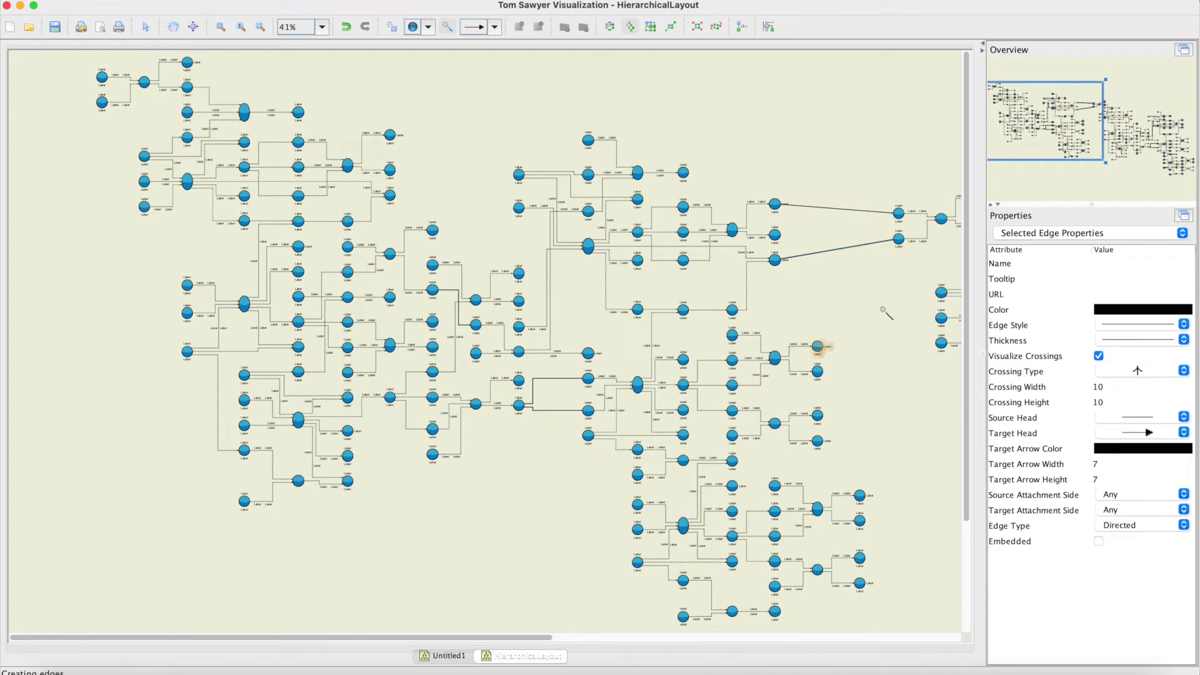
left_click(941, 293)
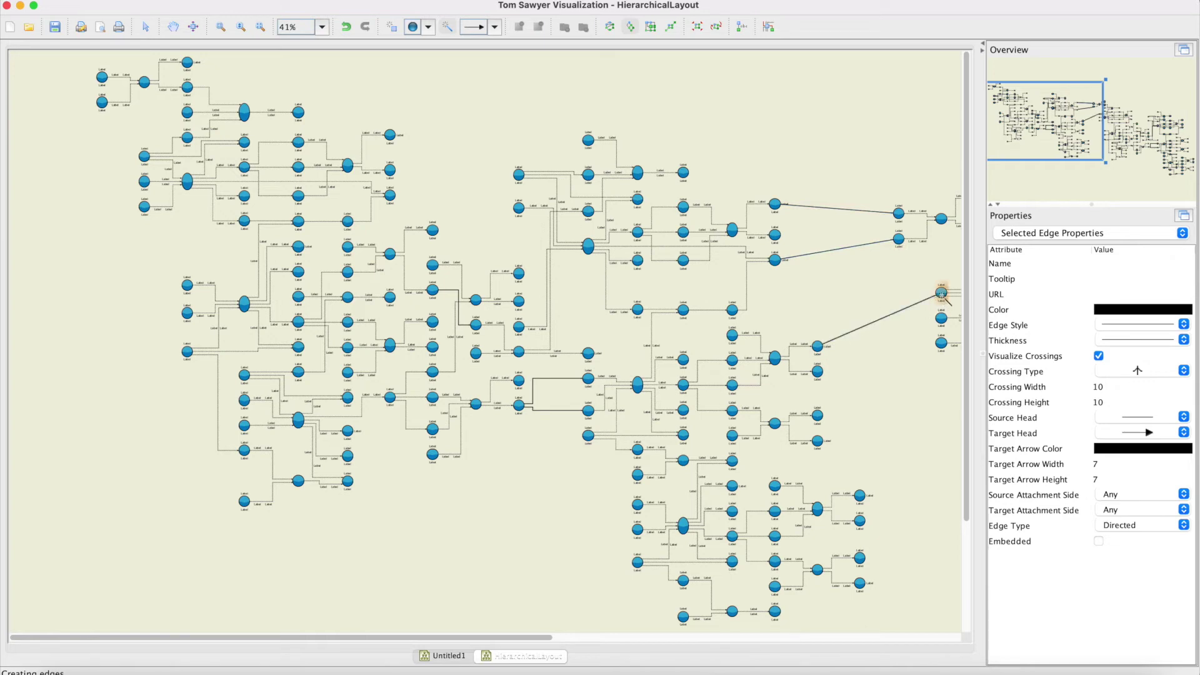
key("ctrl+shift+f")
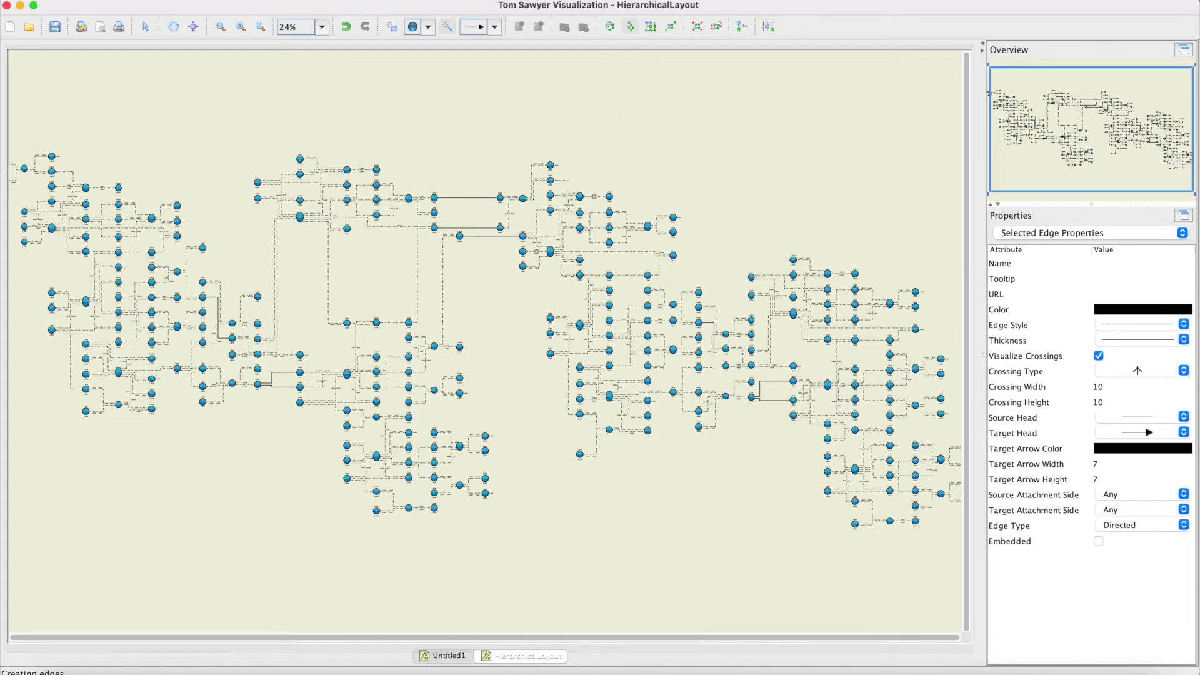
- Select all edges in the graph from the Select menu
left_click(191, 6)
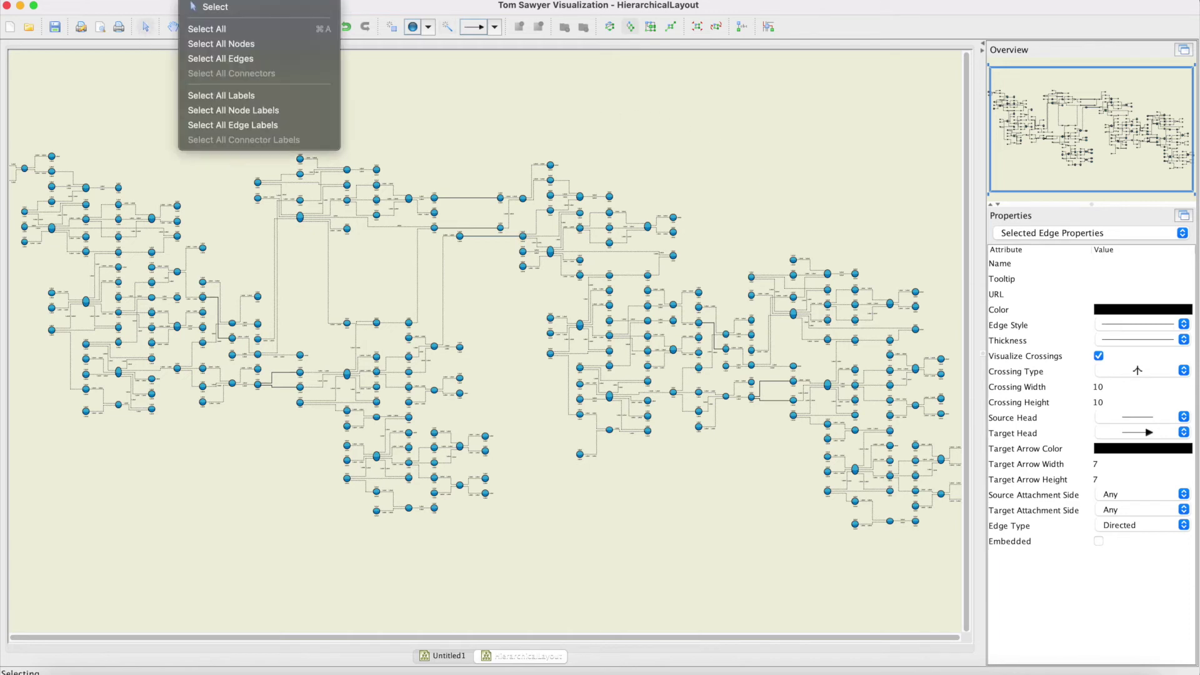
left_click(197, 58)
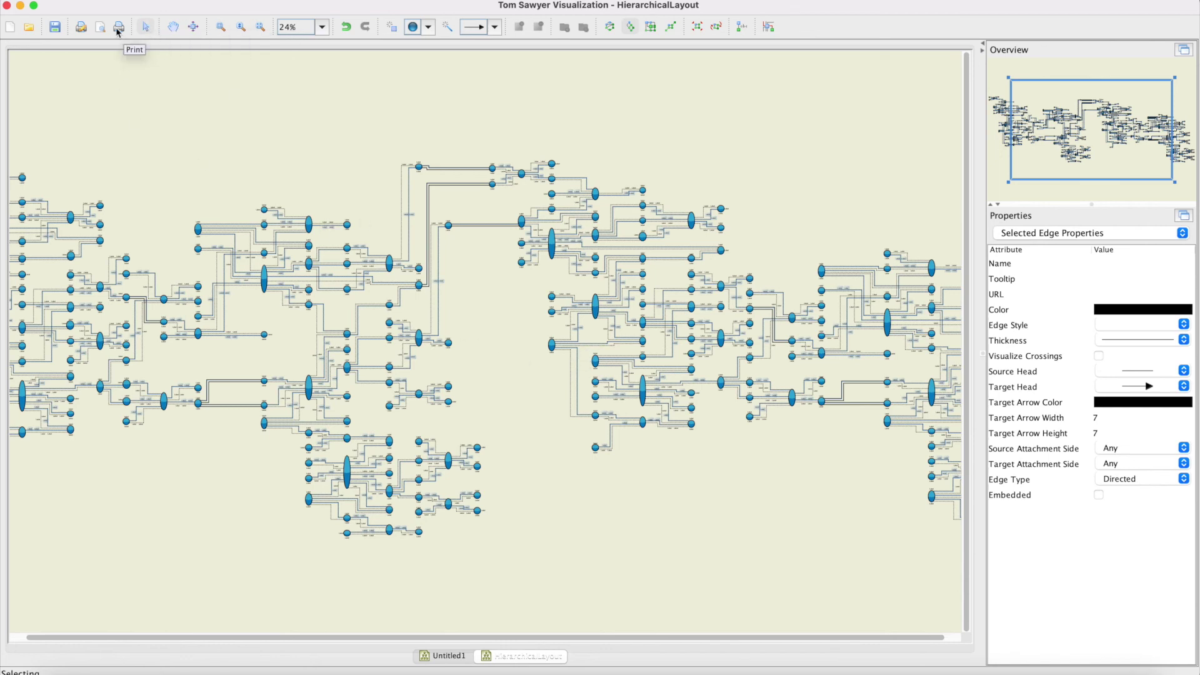
- Marquee-zoom into a region of the graph to inspect the orthogonal edges and labels
left_click(221, 26)
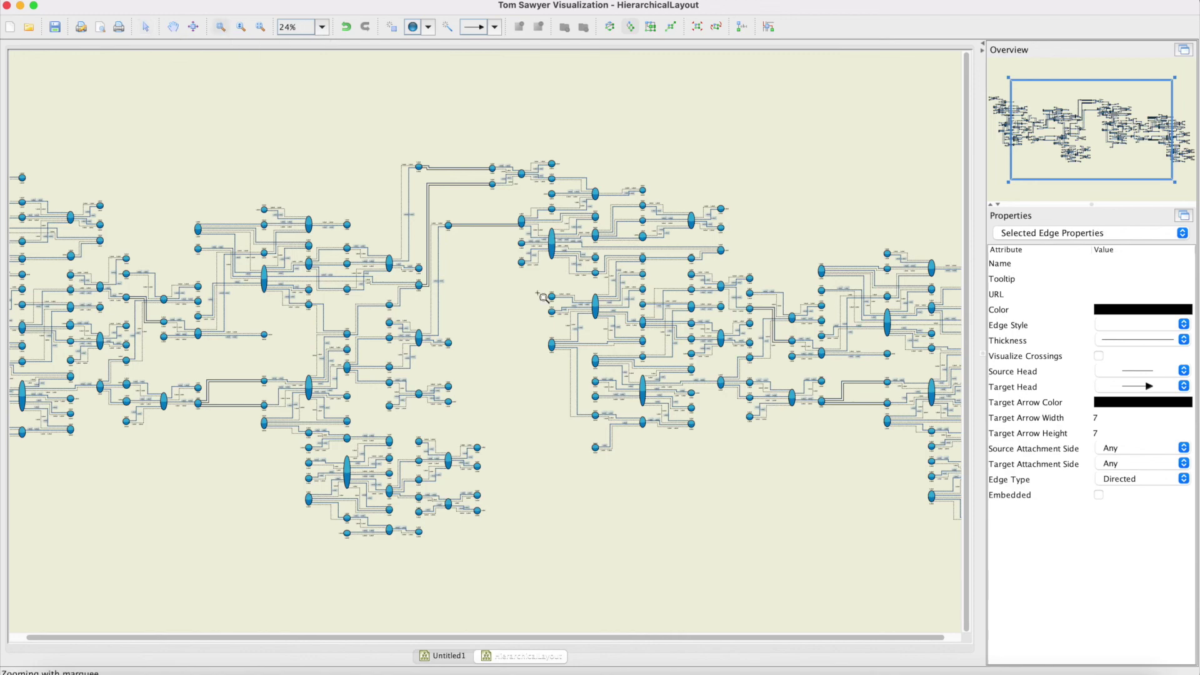
left_click_drag(542, 299, 714, 420)
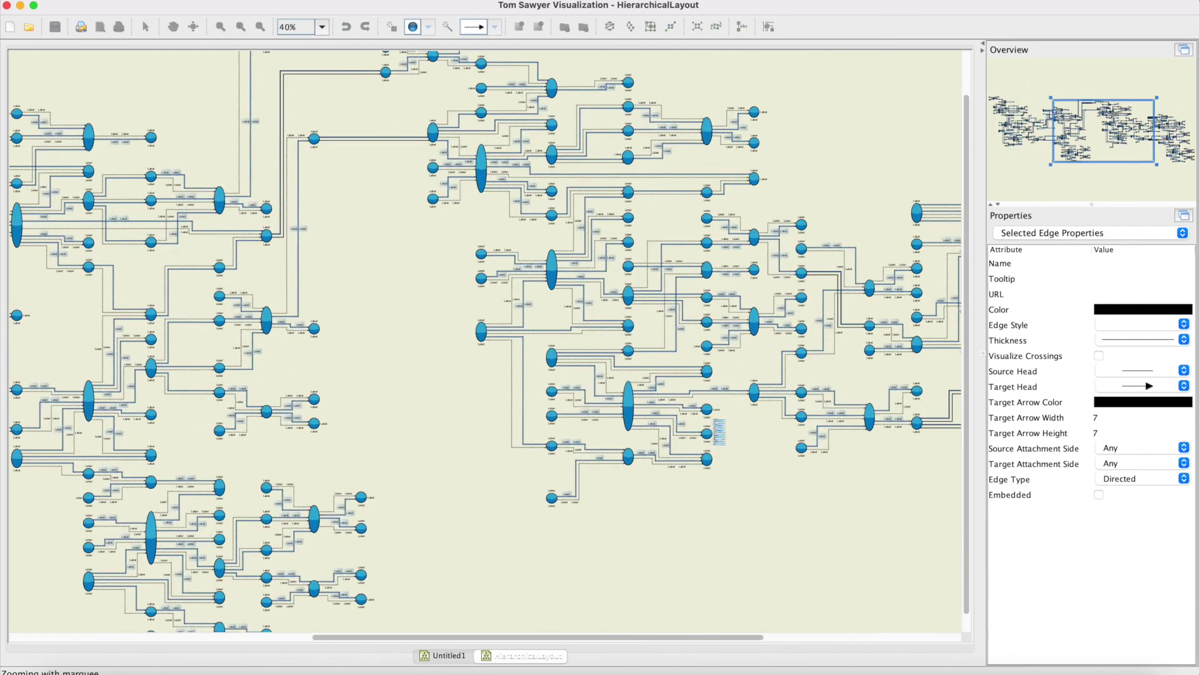